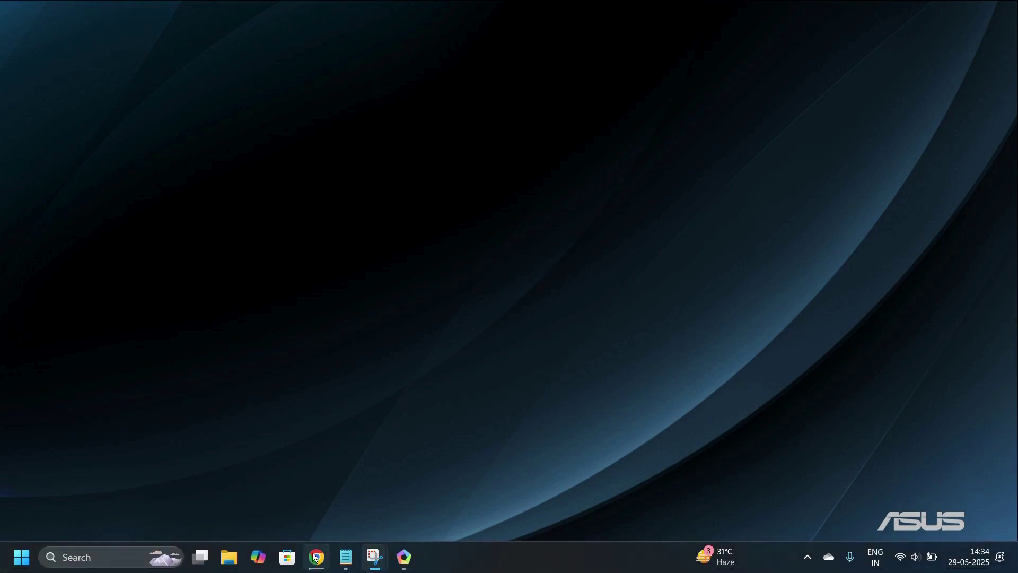
- Search Google for 'memu play download' and look over the memuplay.com results
left_click(316, 556)
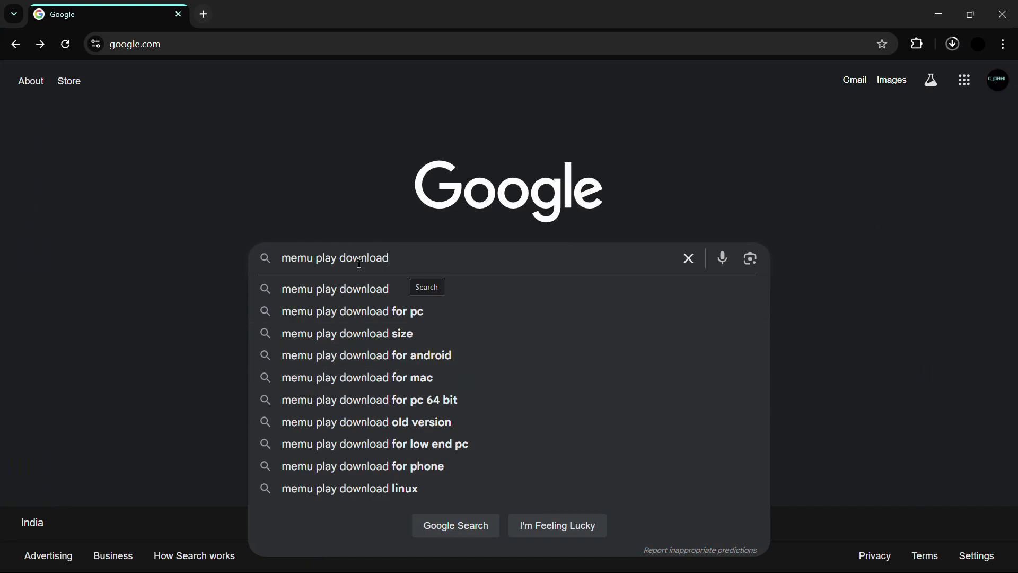
key("Return")
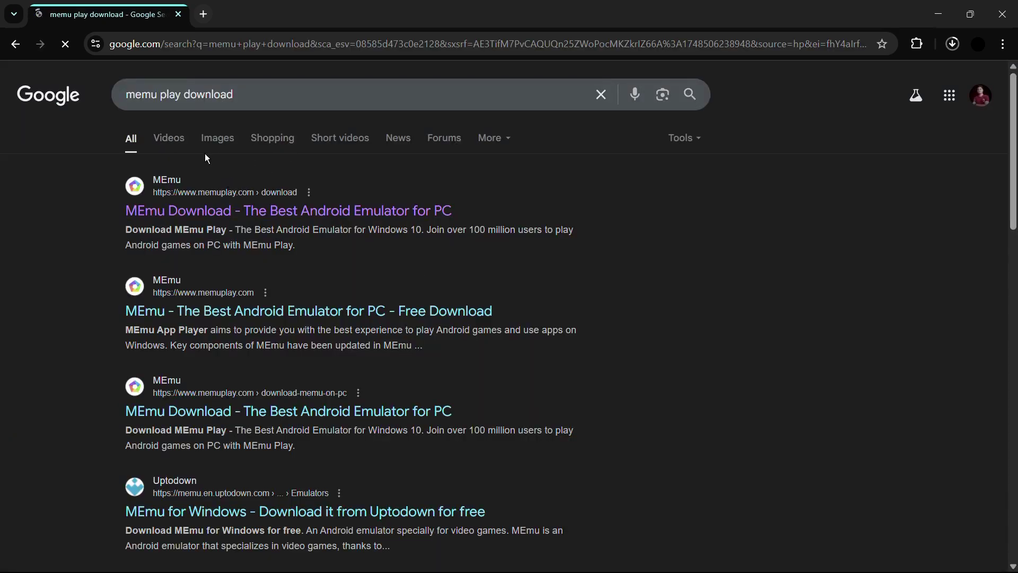
scroll(205, 154, "up", 5, "ctrl")
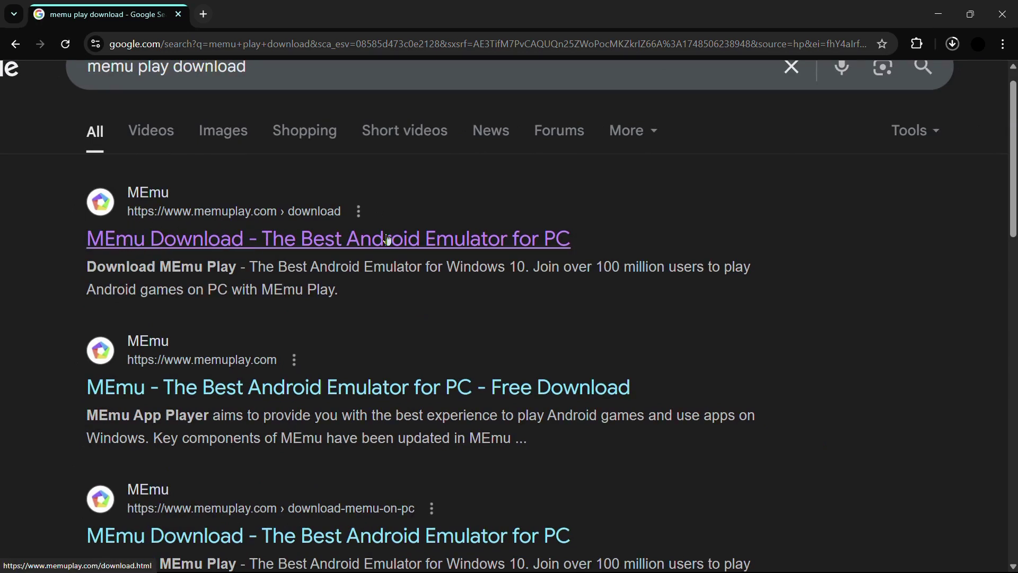
scroll(193, 205, "up", 5, "ctrl")
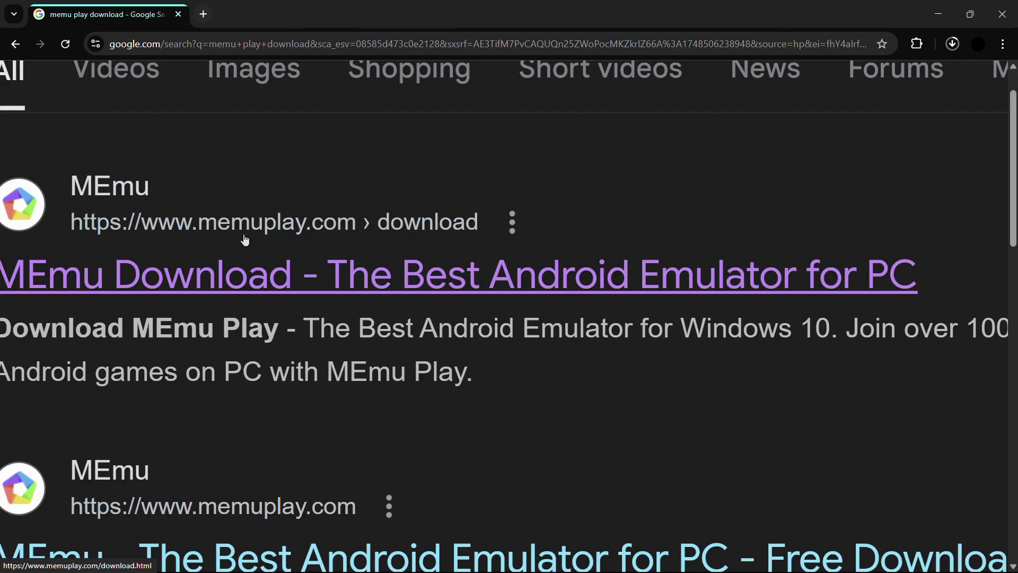
scroll(300, 244, "down", 2, "ctrl")
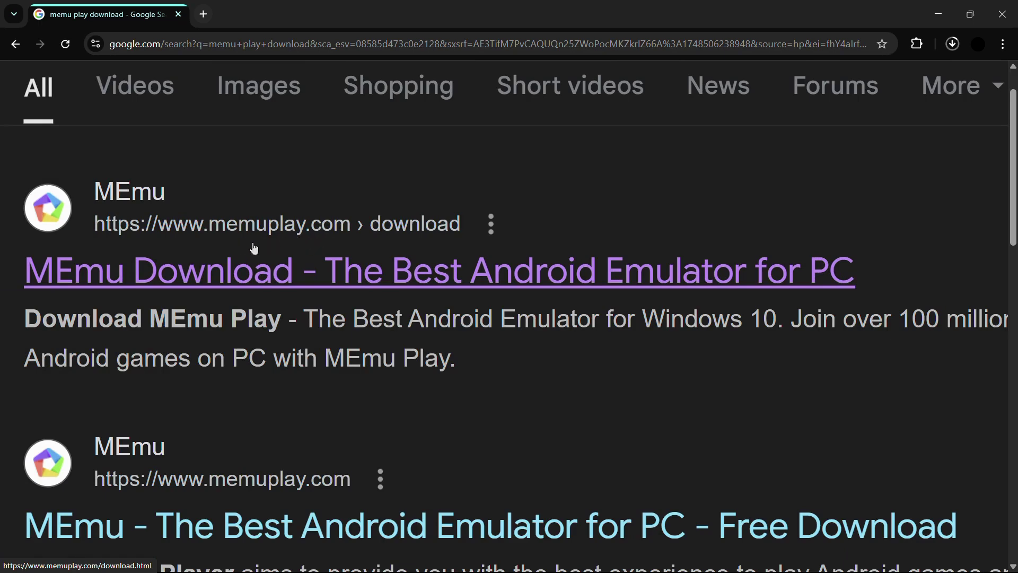
scroll(255, 249, "down", 1, "ctrl")
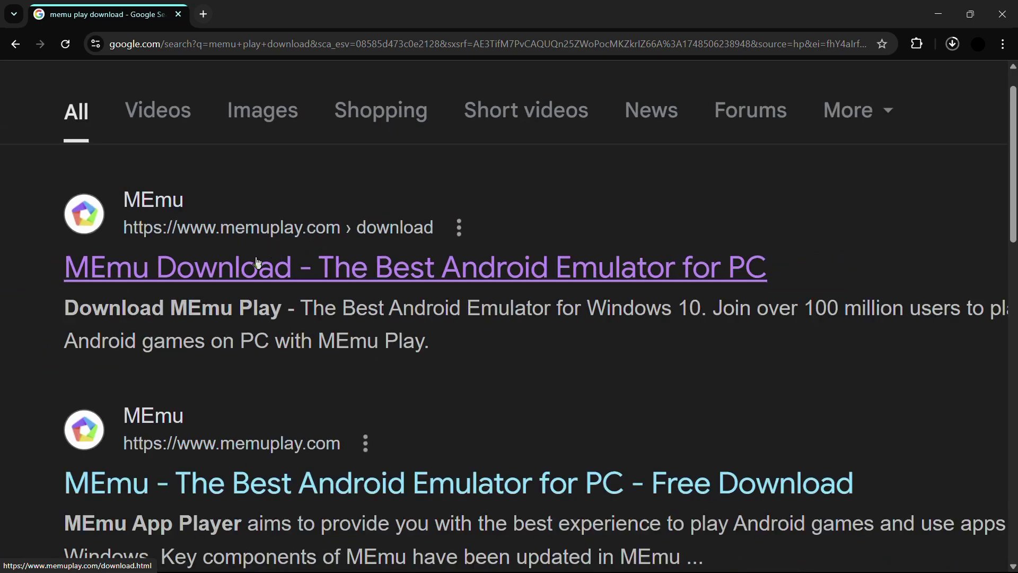
- Open the official memuplay.com download page and check the MEmu setup download's progress
left_click(257, 262)
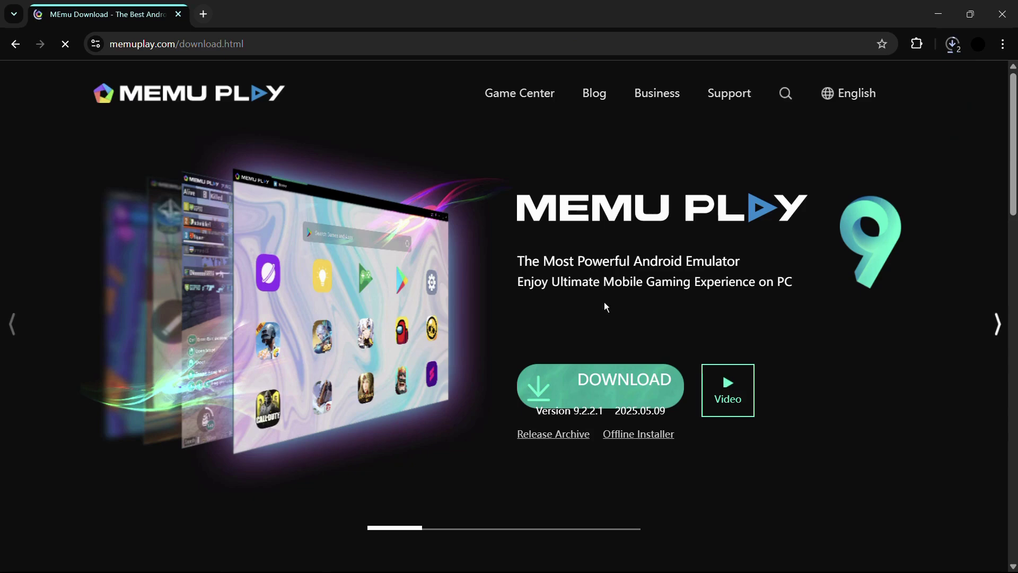
scroll(606, 318, "down", 2)
scroll(671, 284, "up", 2, "ctrl")
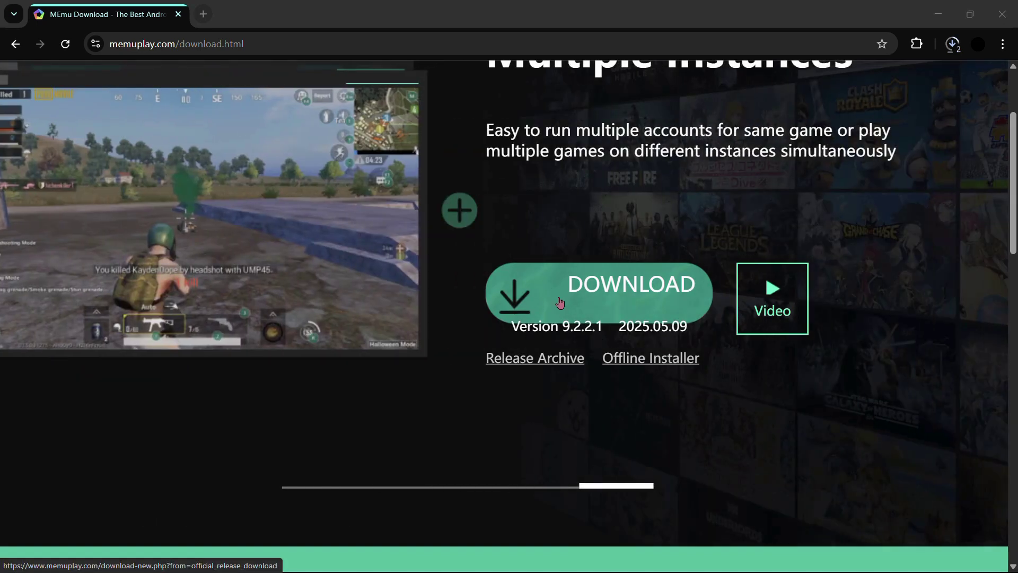
left_click(952, 44)
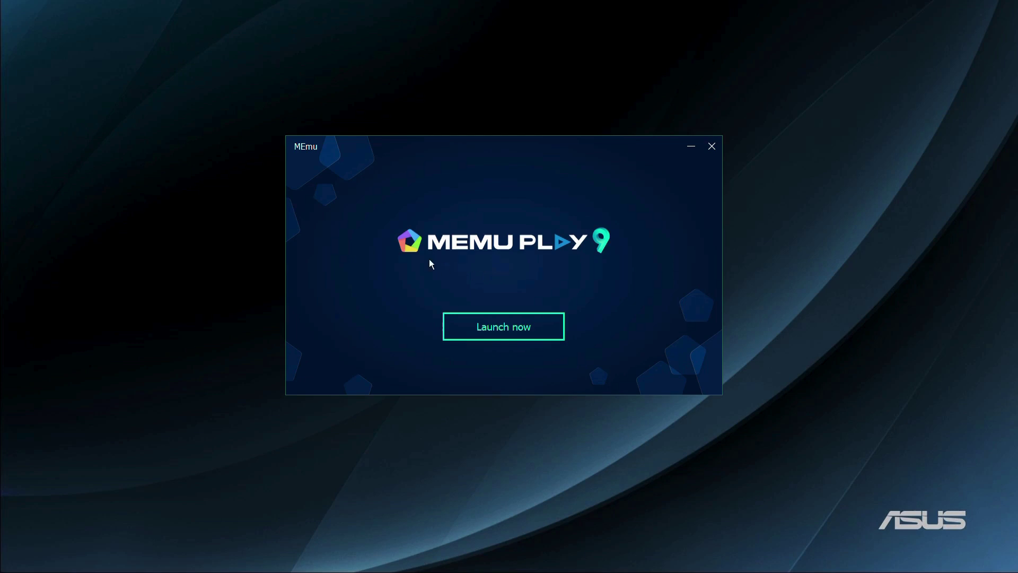
- Launch the newly installed MEmu Play emulator and let it load to the Android home screen
left_click(510, 329)
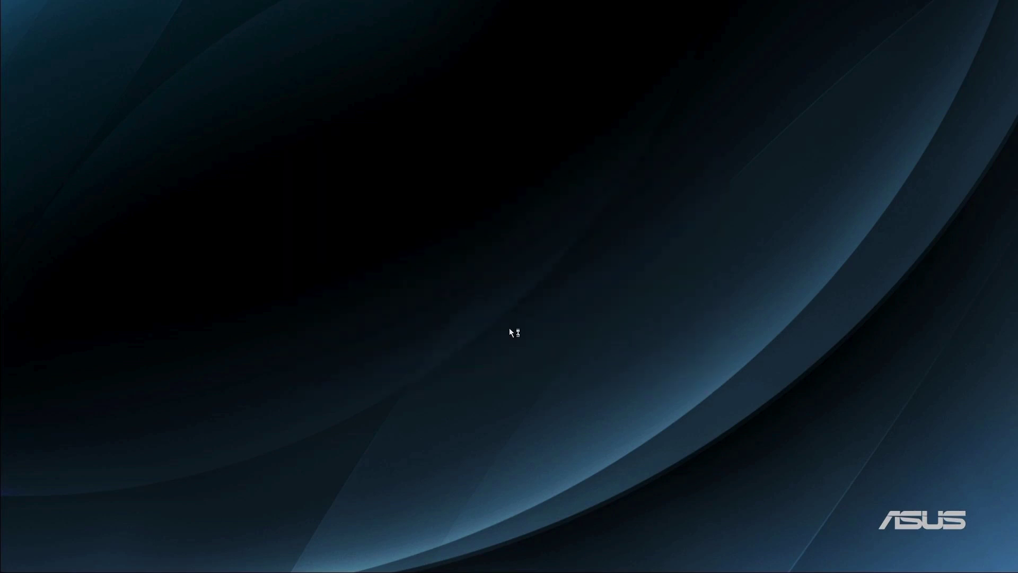